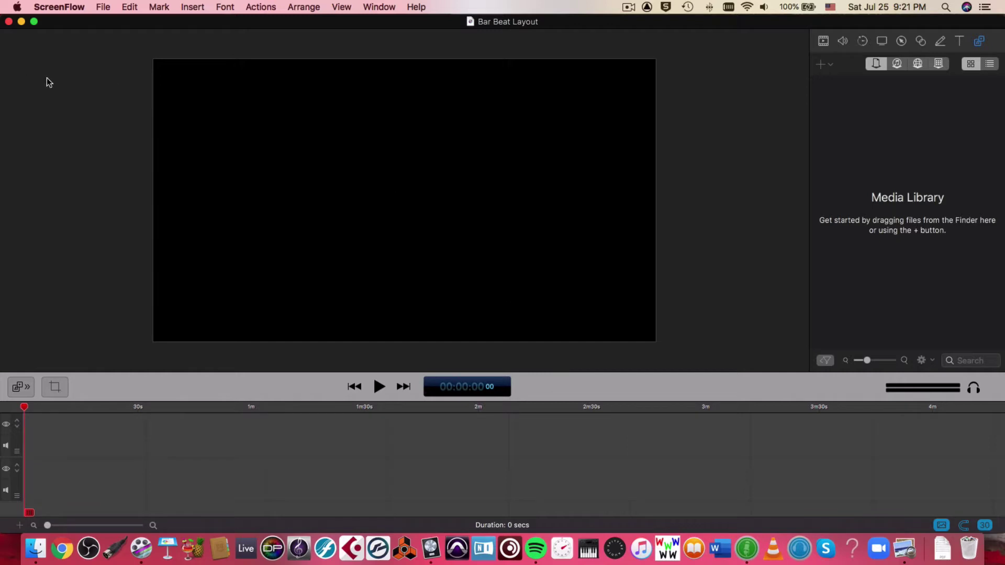
Bring Logic Pro X to the front with Cmd+Tab, showing the untitled project's Inst 1 track
key(super+Tab)
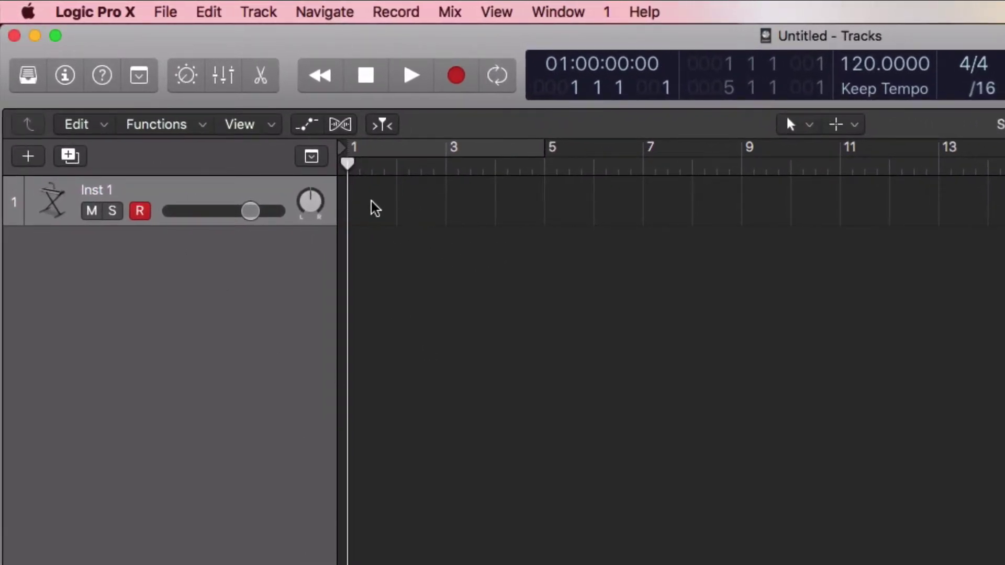
Add a 3/4 time signature at bar 5 on the Signature global track, leaving bars 1–4 in 4/4
mouse_move(345, 160)
mouse_down()
mouse_move(619, 152)
mouse_move(330, 152)
mouse_up()
click(311, 156)
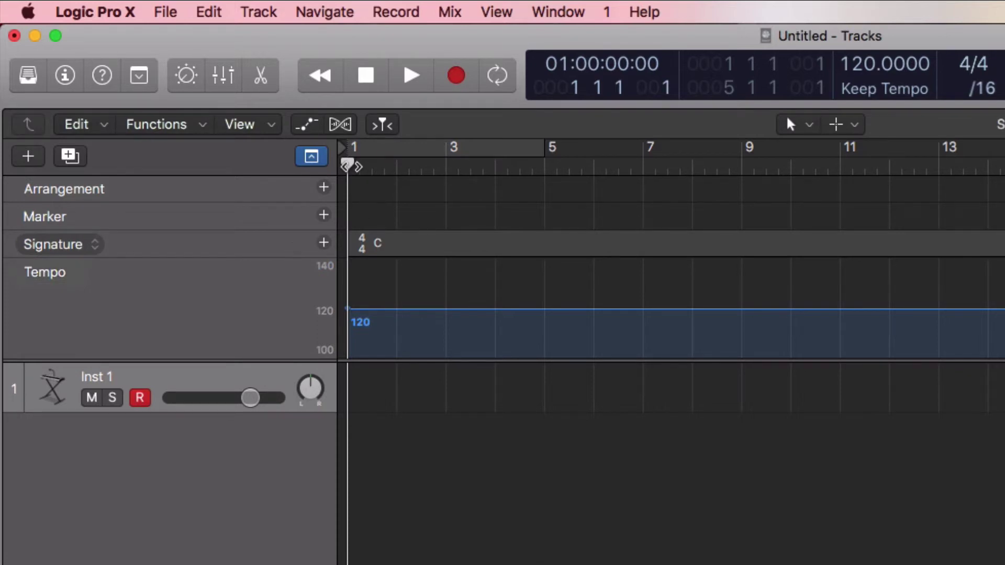
drag(492, 173, 540, 182)
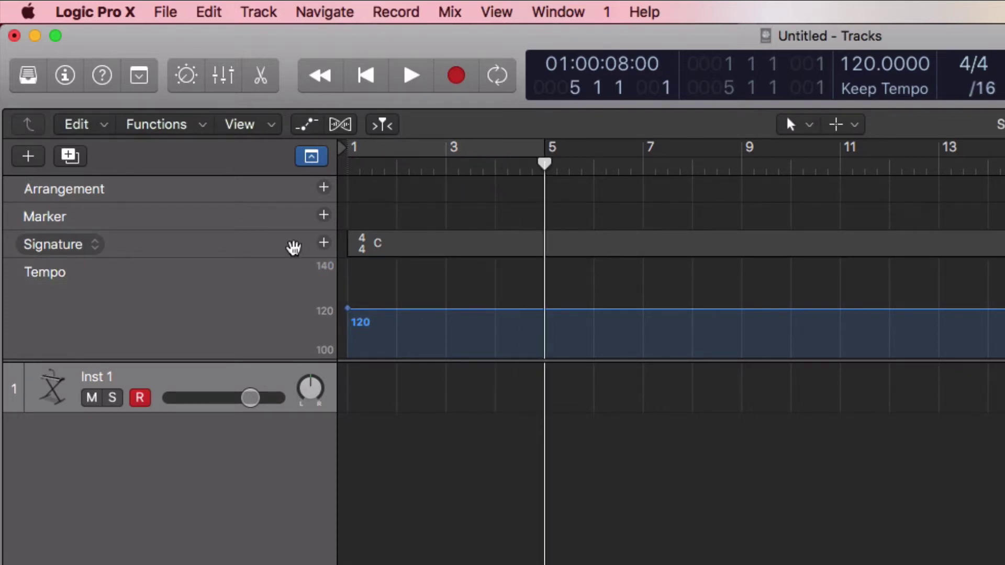
click(322, 242)
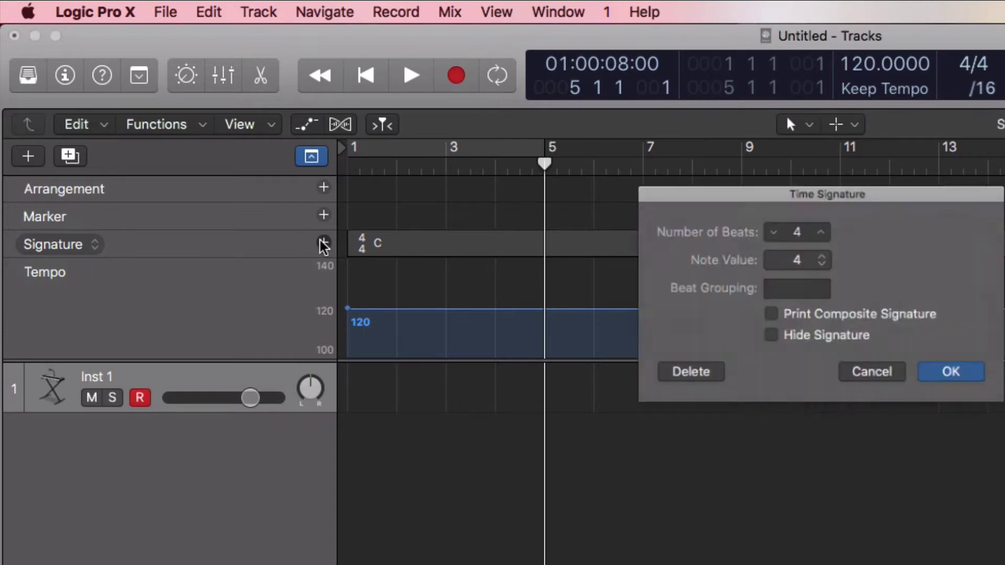
click(771, 229)
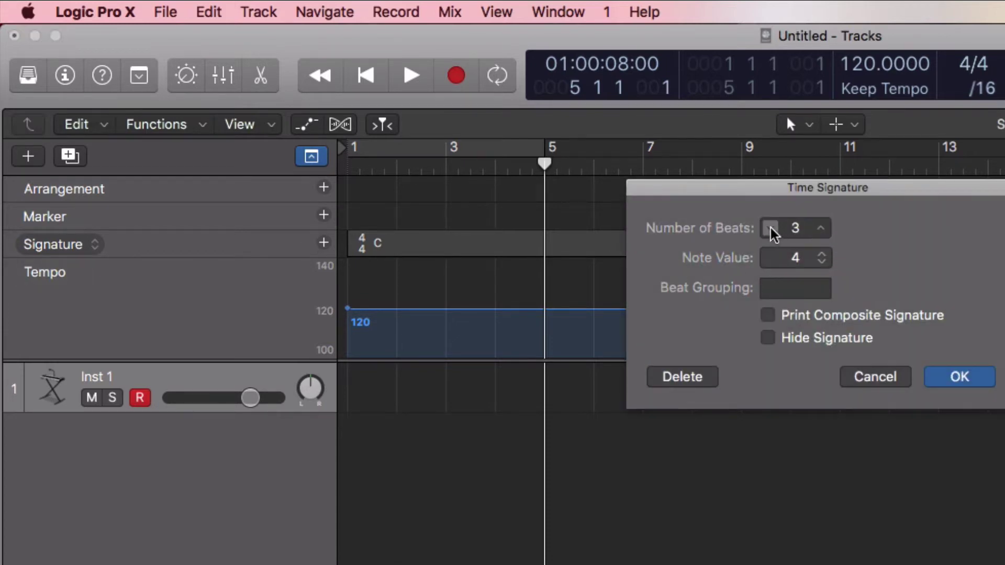
click(950, 376)
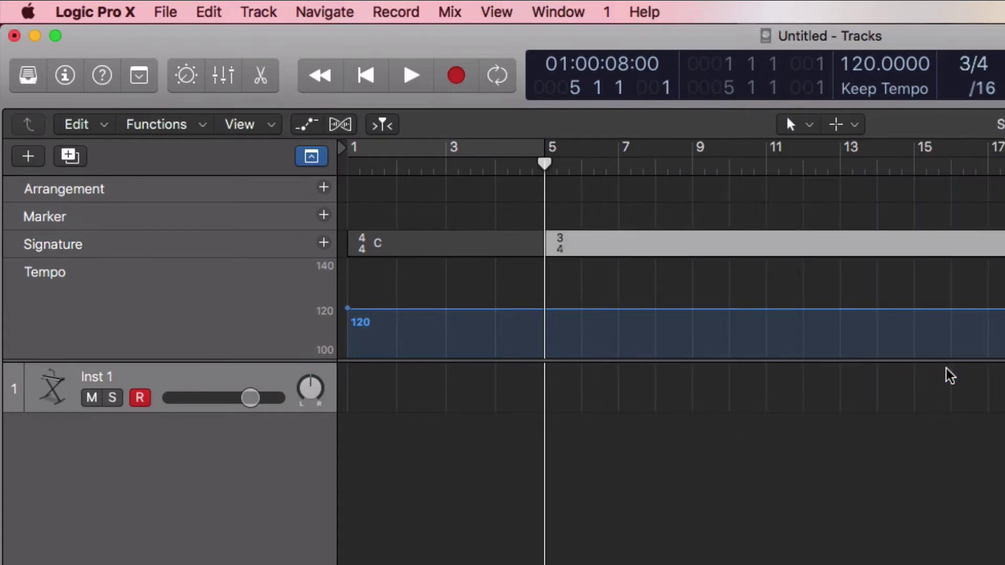
Create an empty MIDI region on Inst 1 from bar 1 and stretch it to about bar 16
right_click(351, 382)
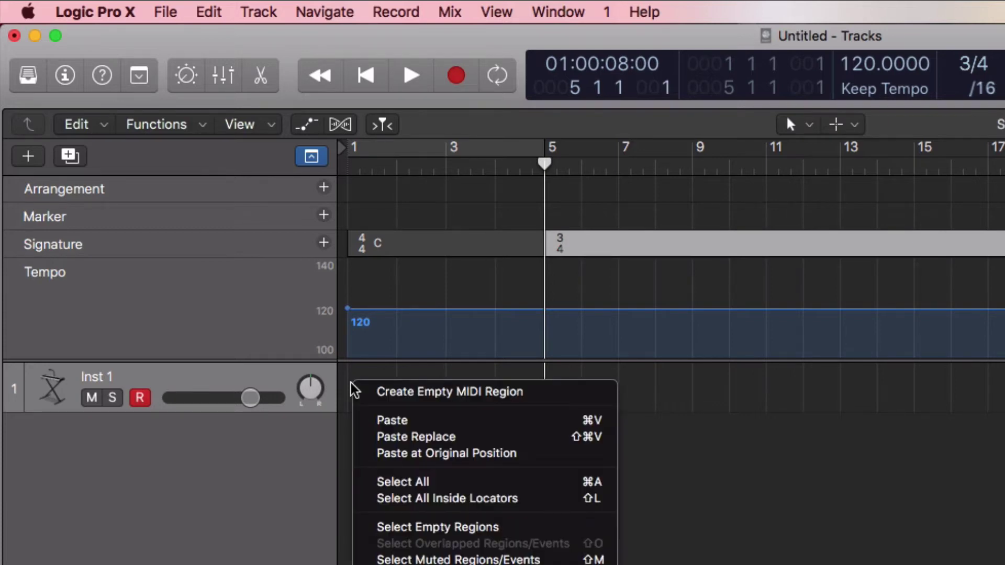
click(390, 396)
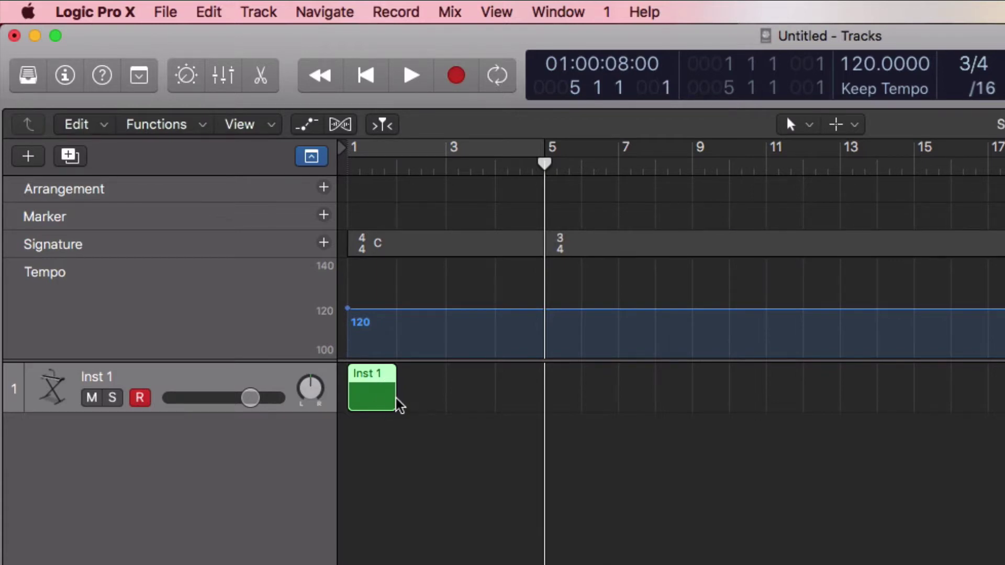
drag(390, 396, 948, 415)
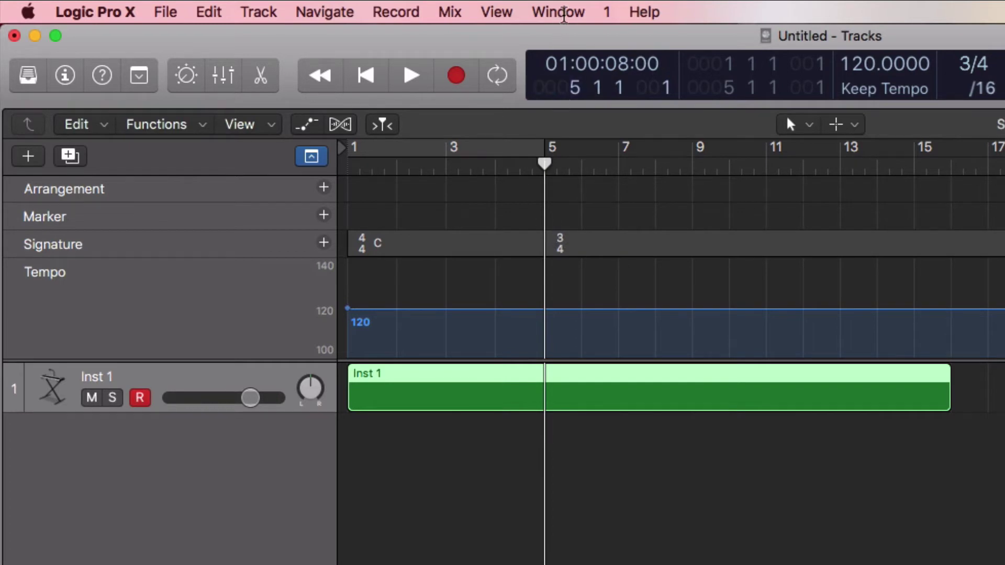
Open the Inst 1 region in the Score Editor in Page View, scrolled back to bar 1
click(563, 13)
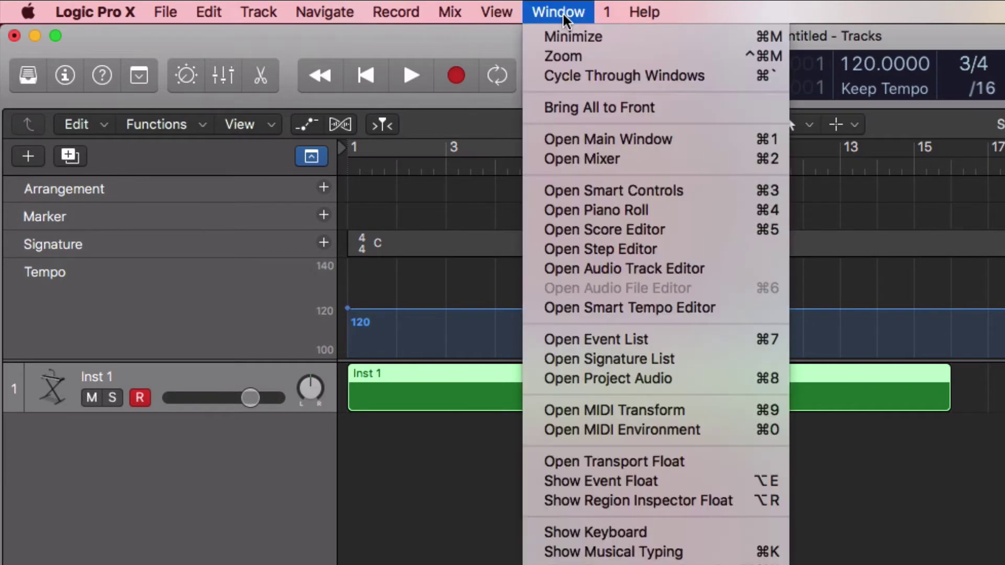
click(646, 235)
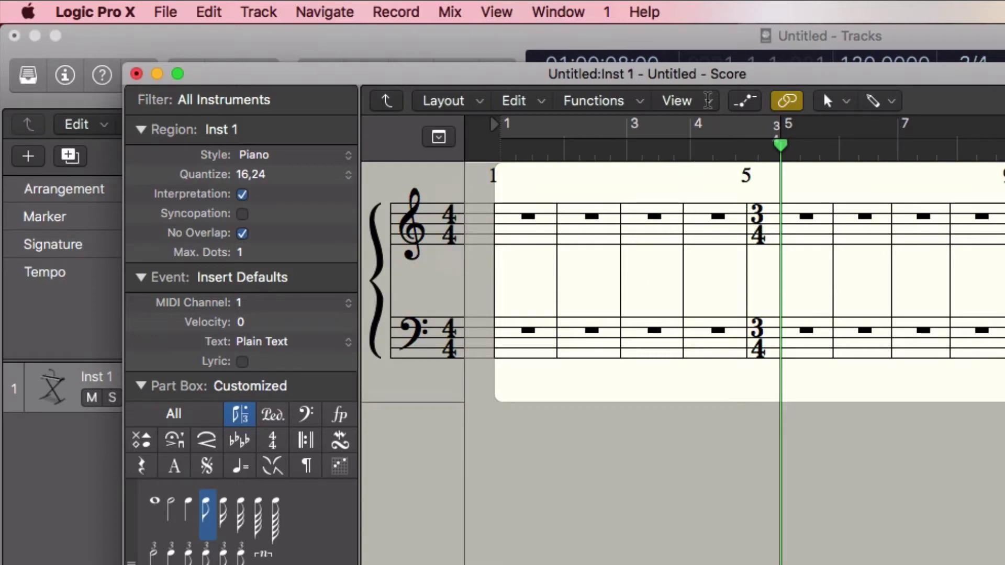
click(707, 101)
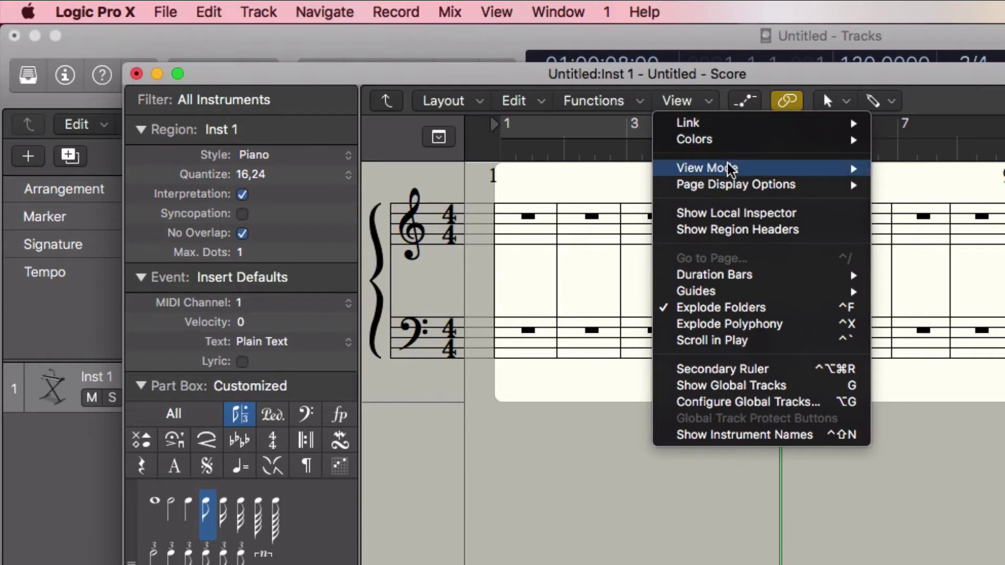
mouse_move(730, 167)
click(903, 200)
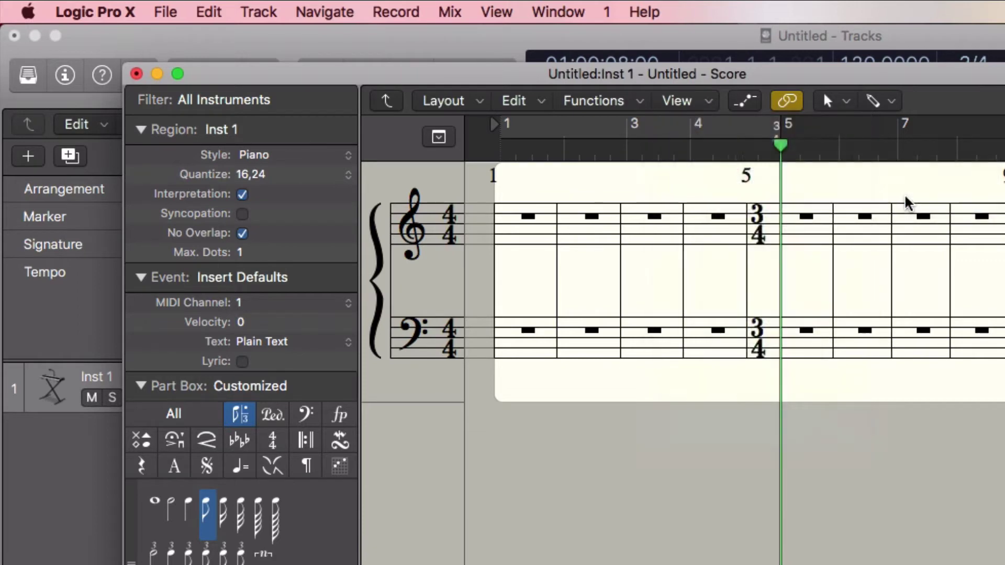
scroll(680, 377, right, 10)
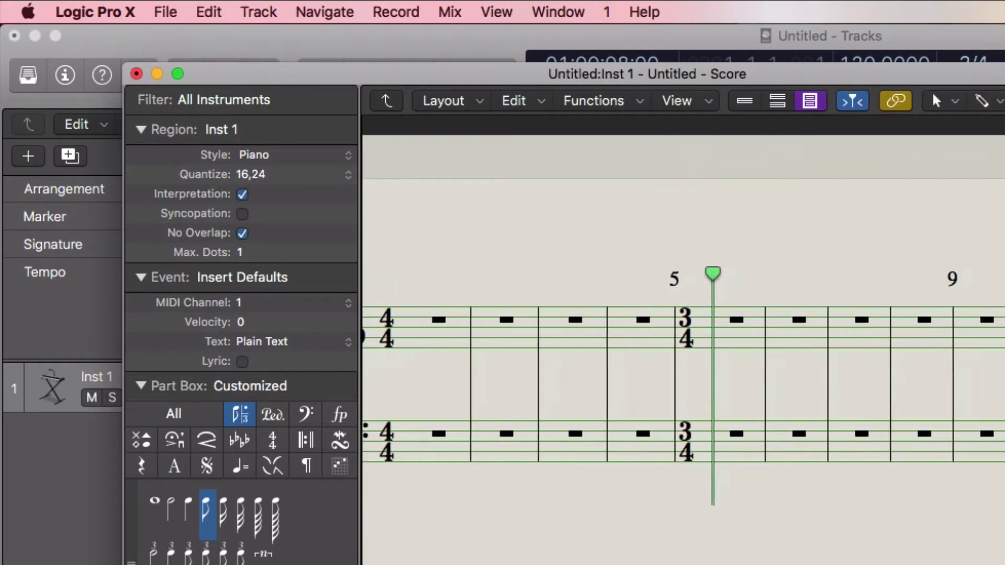
scroll(590, 285, left, 10)
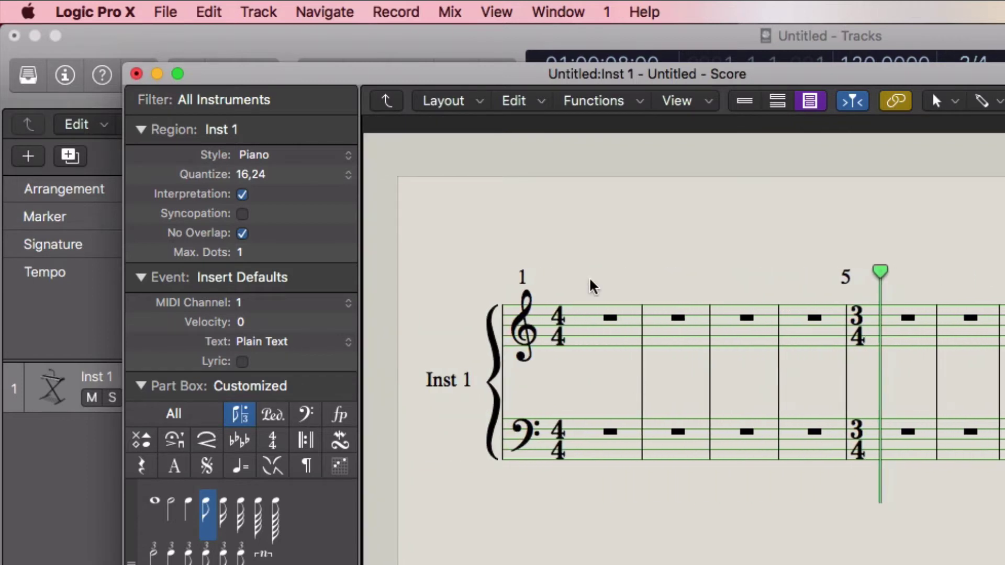
Set Part Maximum Bars/Line to 4 in the global score project settings, then close them
click(480, 103)
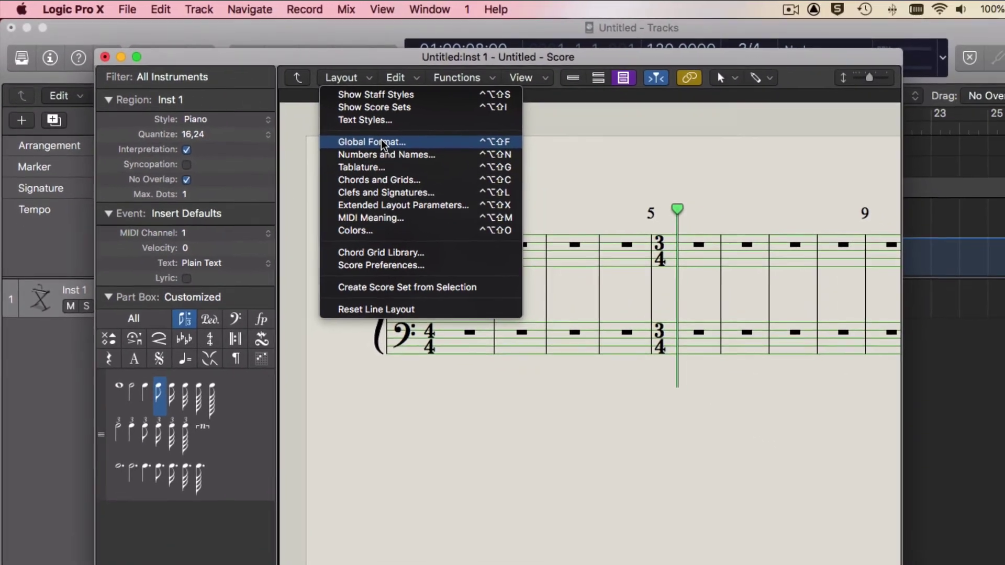
click(455, 171)
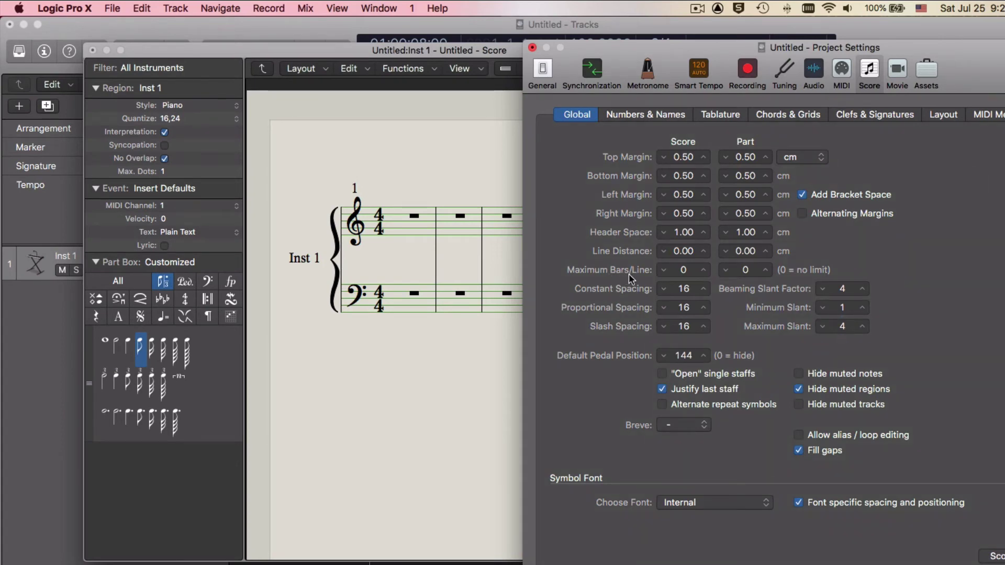
click(764, 270)
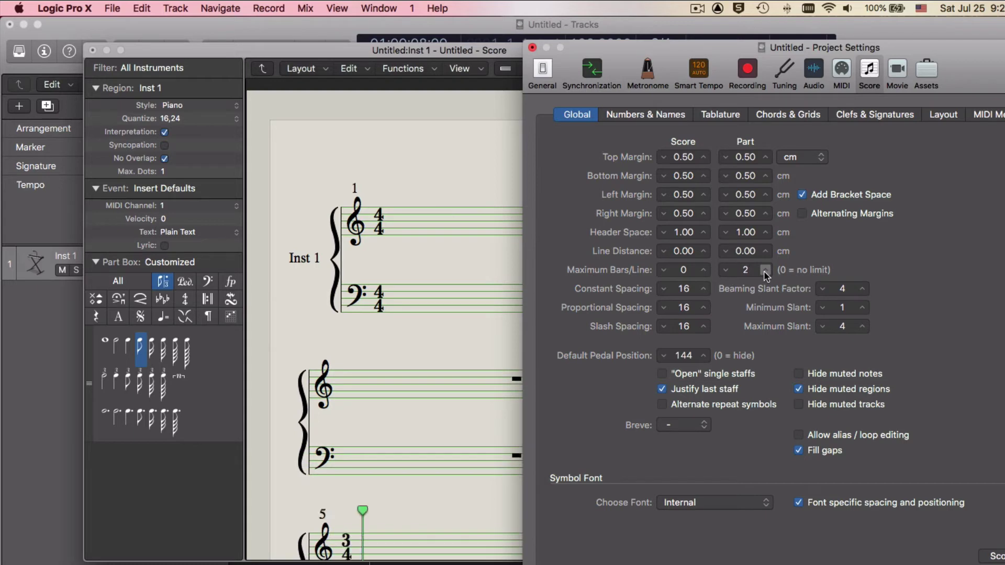
double_click(764, 270)
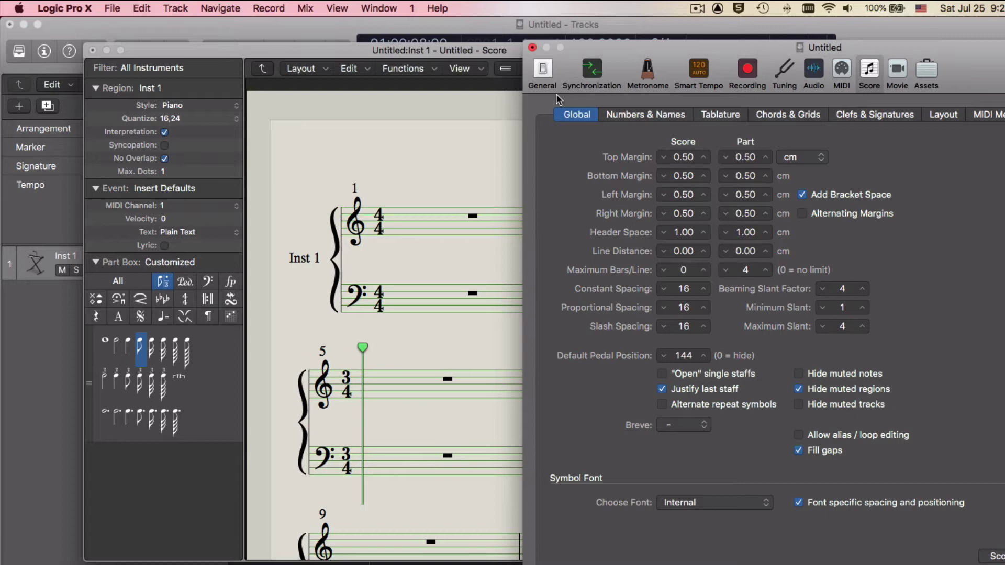
click(532, 48)
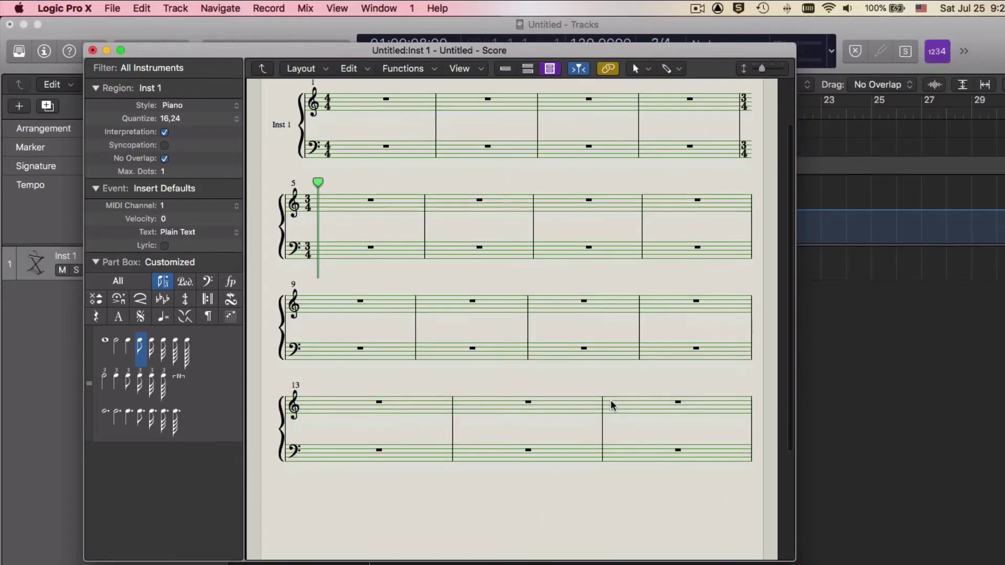
Add the text label '1:00:34:34' above the 3/4 section using the Text Tool, then show the tempo symbols
scroll(612, 405, up, 3)
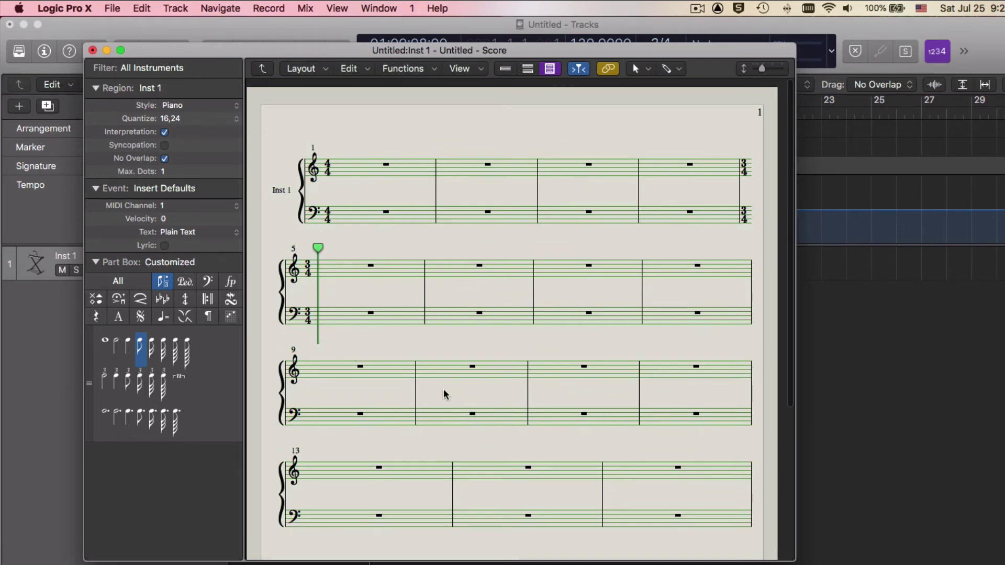
scroll(511, 456, down, 1)
scroll(511, 460, up, 1)
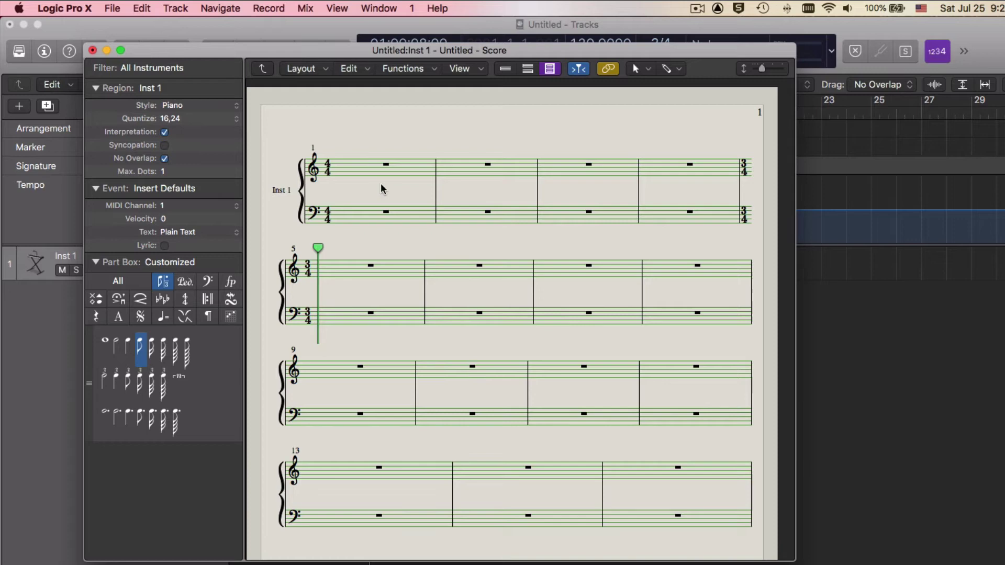
click(636, 69)
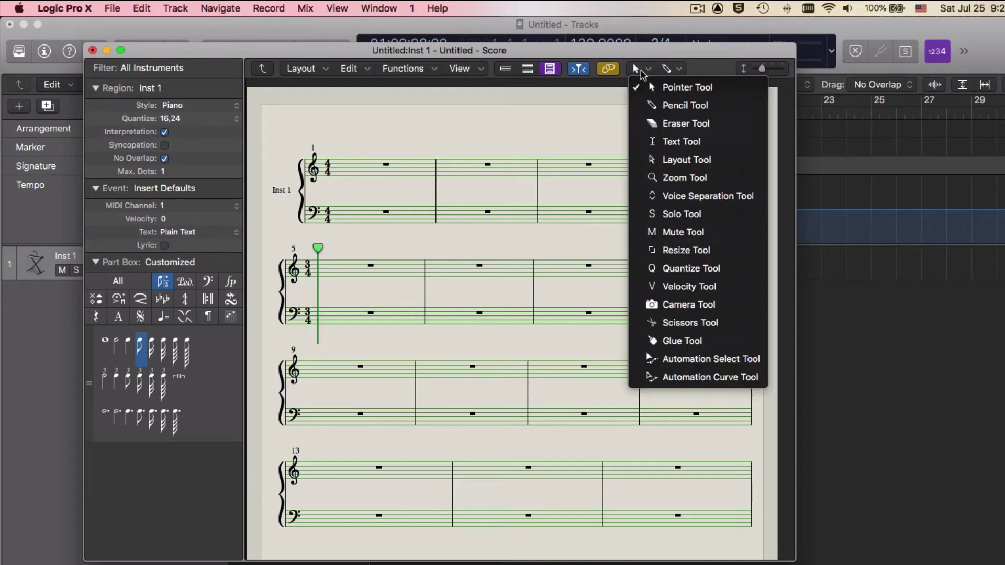
click(677, 141)
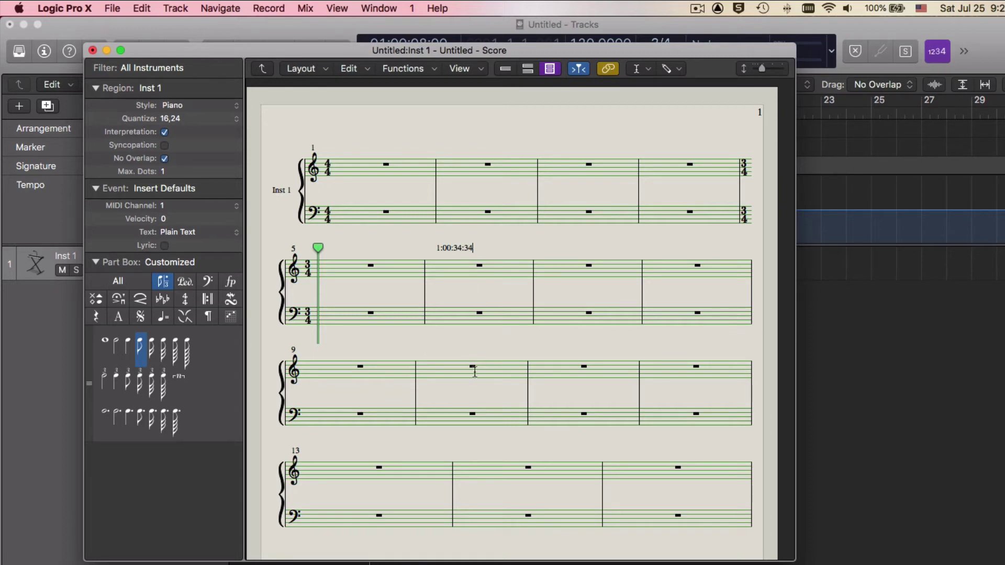
key(Return)
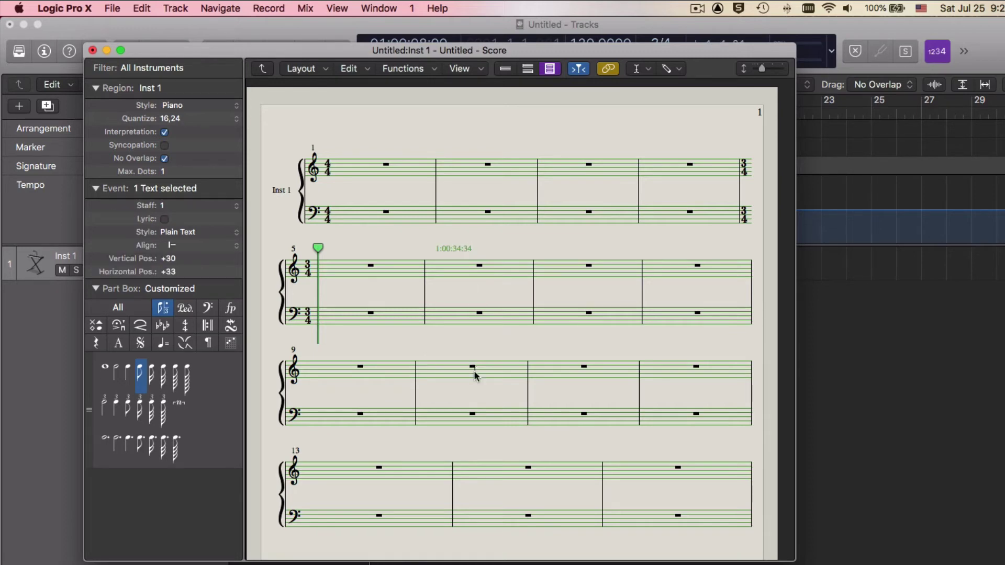
click(169, 341)
click(119, 343)
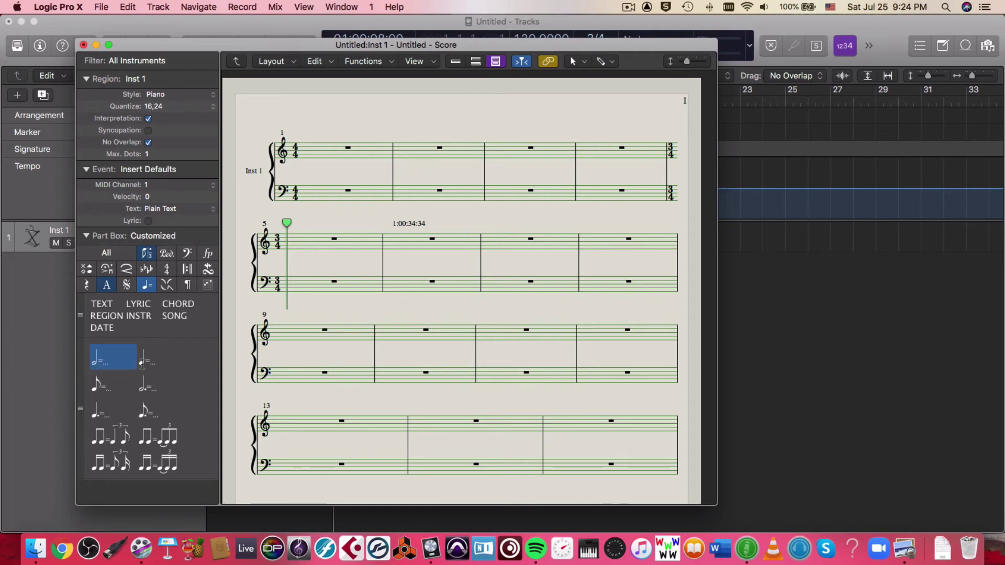
Drag the quarter-note = 120 tempo symbol from the Part Box onto bar 1 of the score
drag(141, 363, 309, 122)
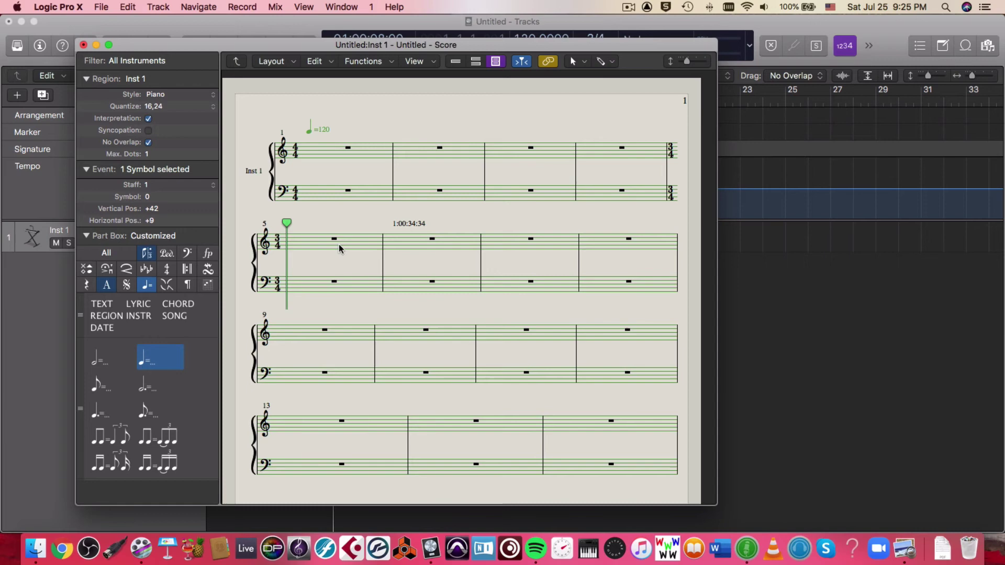
drag(266, 45, 281, 22)
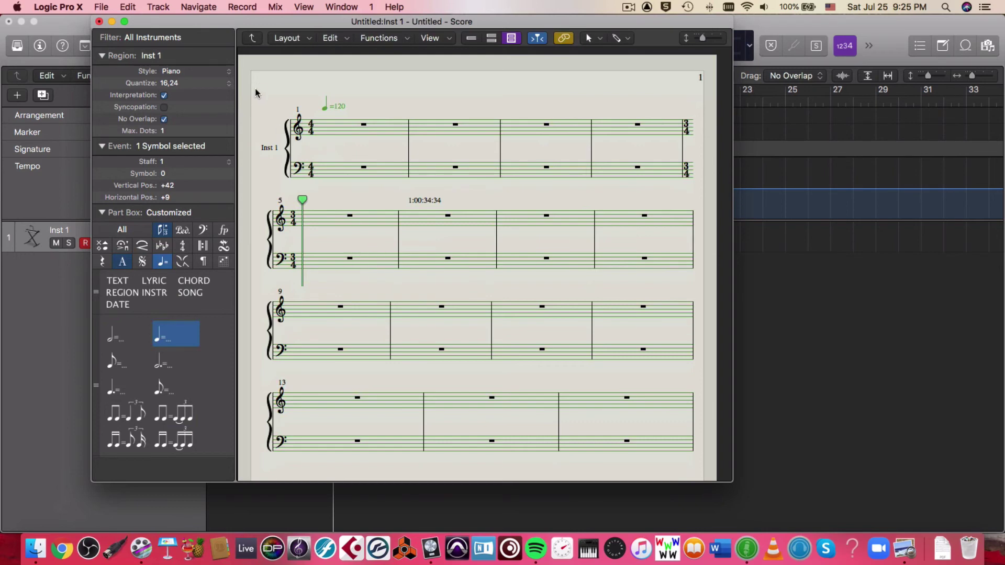
Accept File > Page Setup, then print the score with PDF > Open in Preview
click(100, 6)
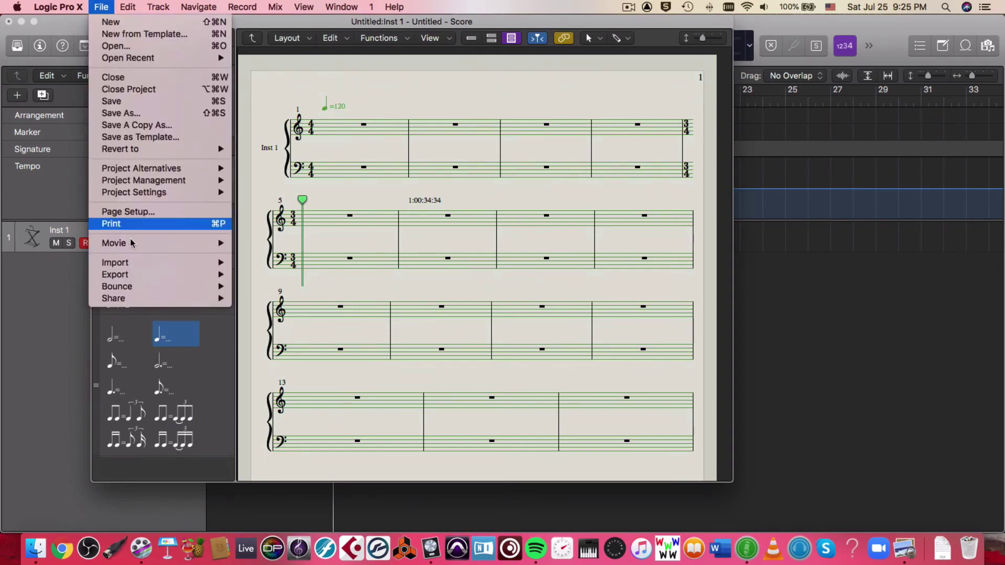
click(128, 212)
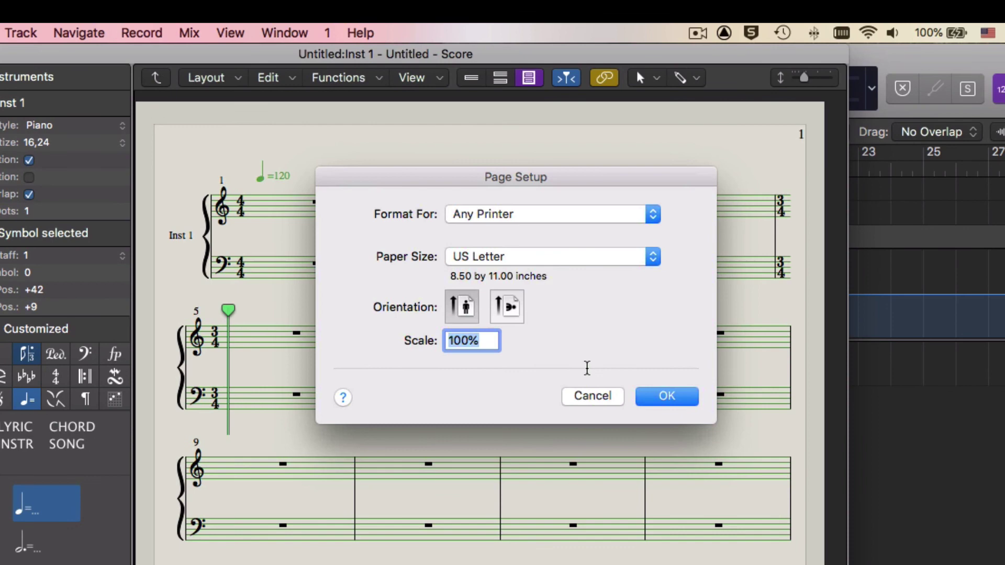
click(671, 397)
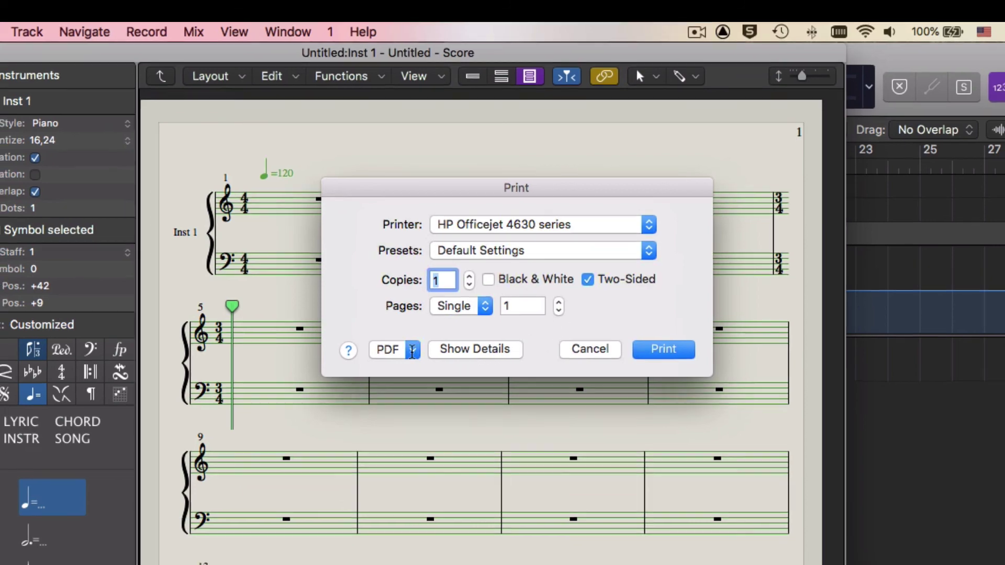
click(411, 354)
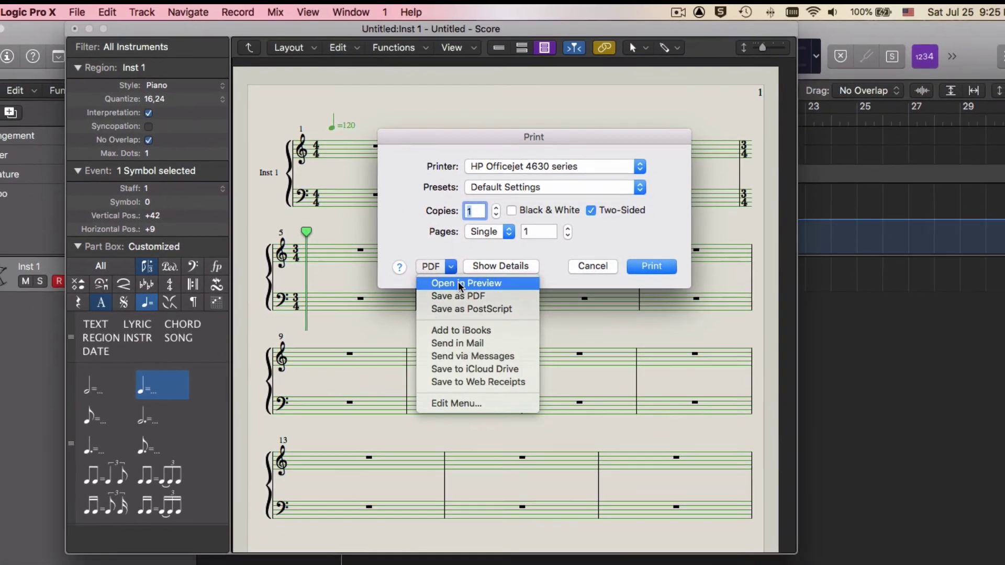
click(459, 286)
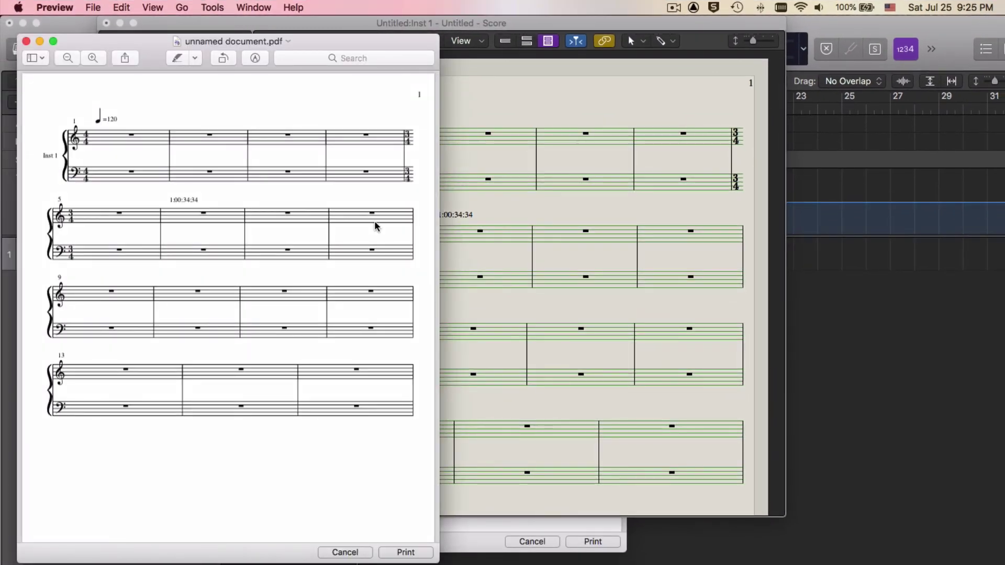
scroll(311, 331, down, 2)
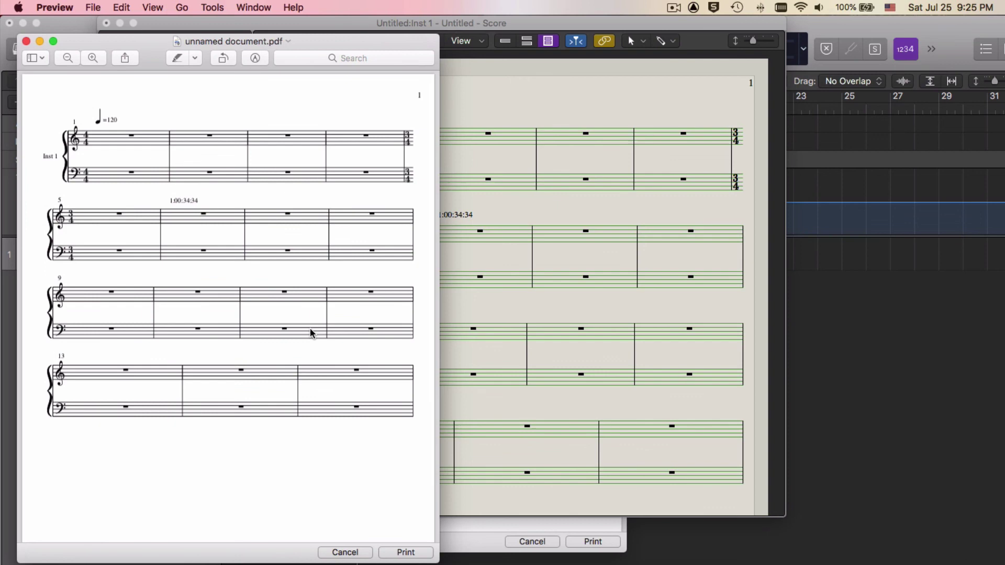